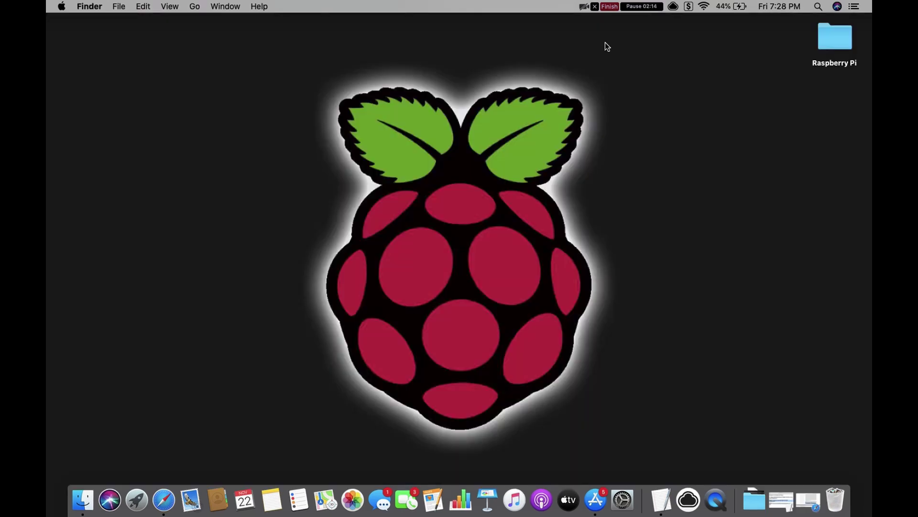
Step: Place a shortcut to SD Card Formatter from the Applications folder on the desktop and close the folder window
click(84, 497)
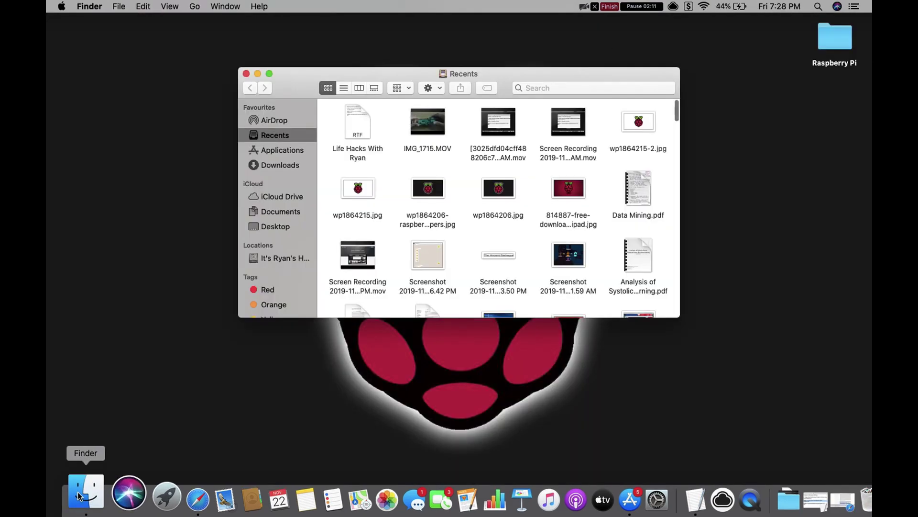
click(301, 150)
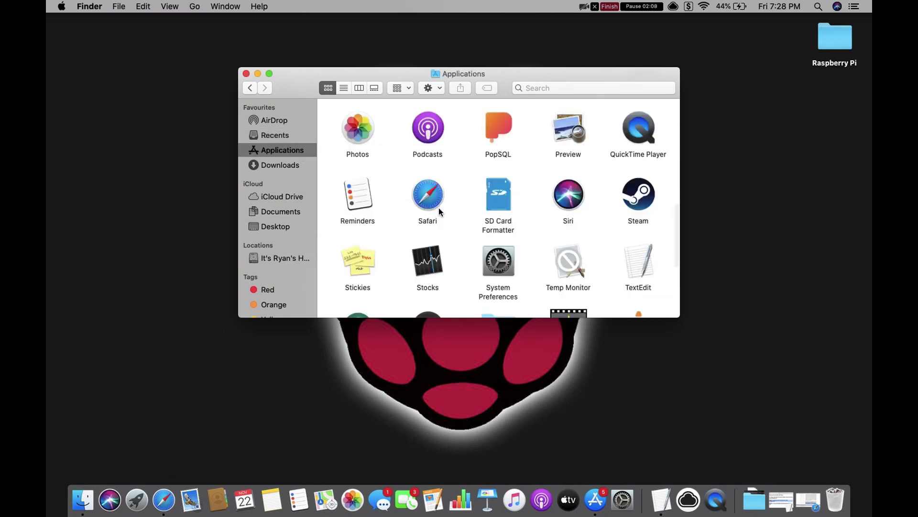
drag(498, 202, 833, 122)
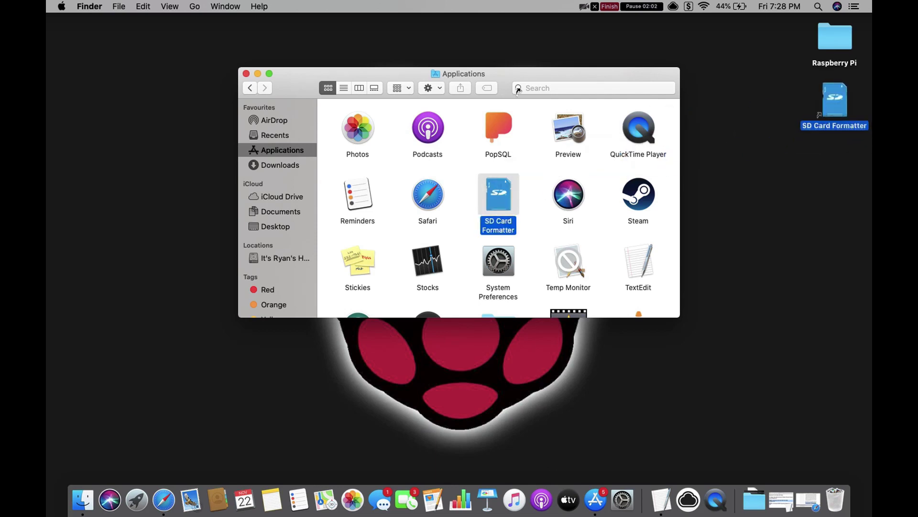
click(246, 74)
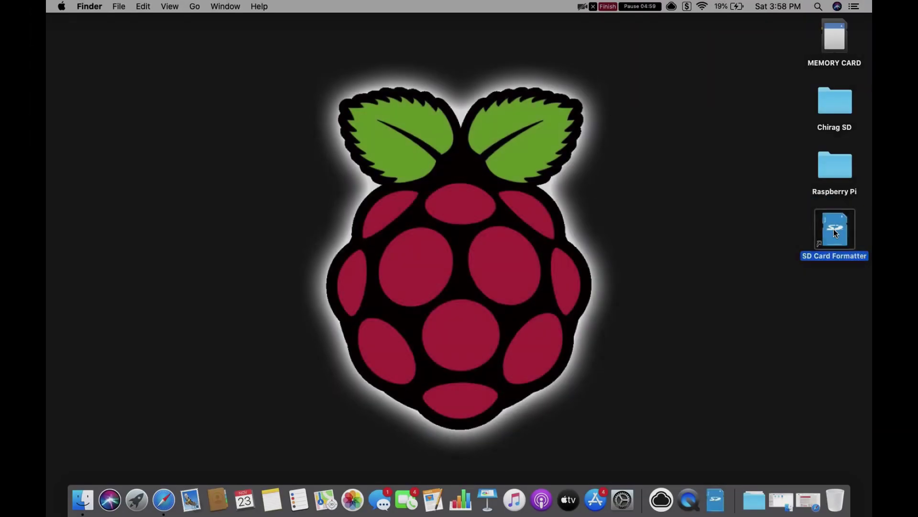
Step: Open SD Card Formatter, choose disk2: APPLE SD Card Reader Media, and set the volume label to RPI
double_click(834, 229)
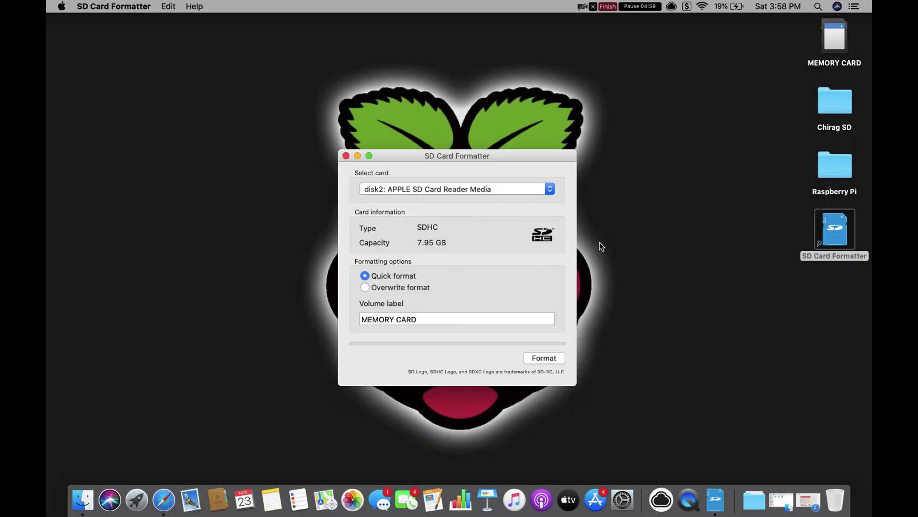
click(525, 192)
click(526, 190)
click(427, 318)
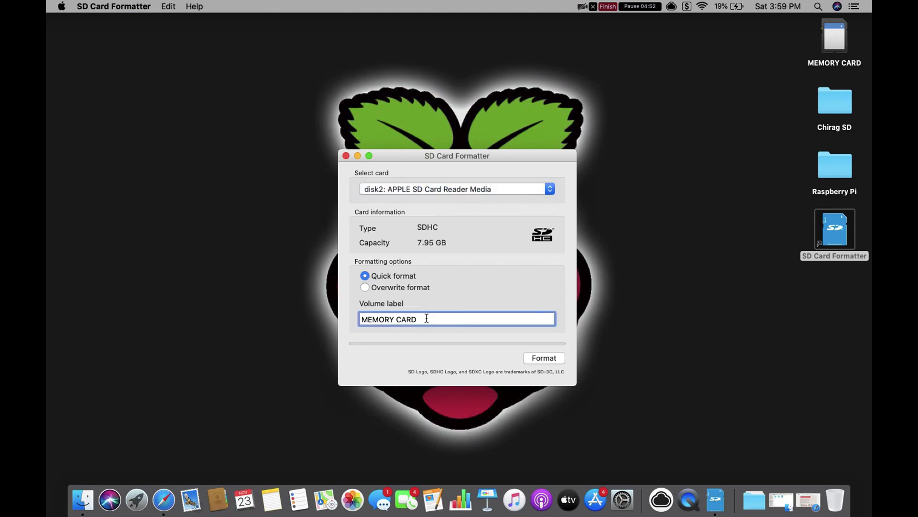
key(super+a)
key(BackSpace)
Step: Format the SD card, allowing access to the removable volume, and close the formatter once formatting is done
click(542, 359)
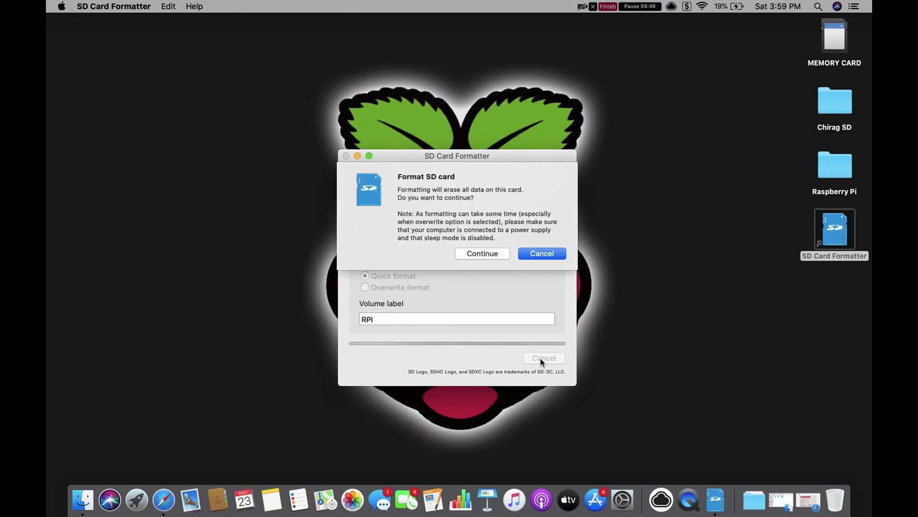
click(483, 253)
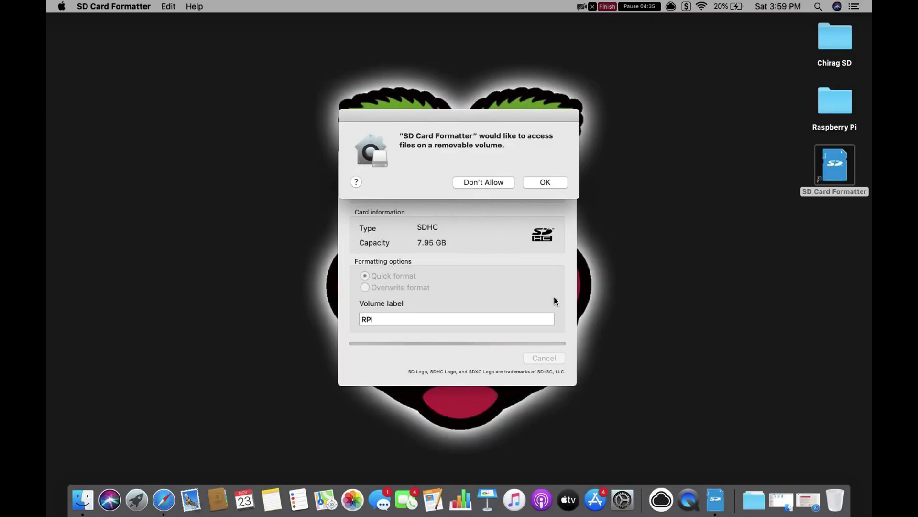
click(553, 183)
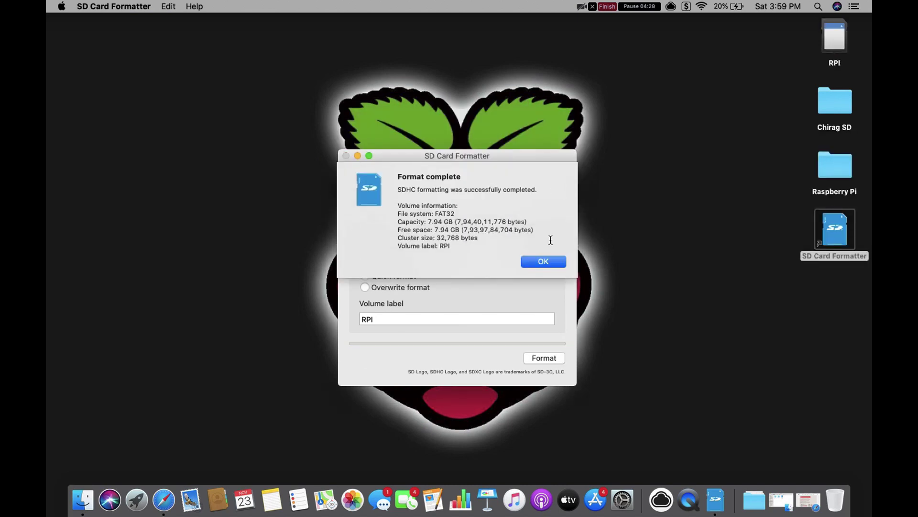
click(547, 262)
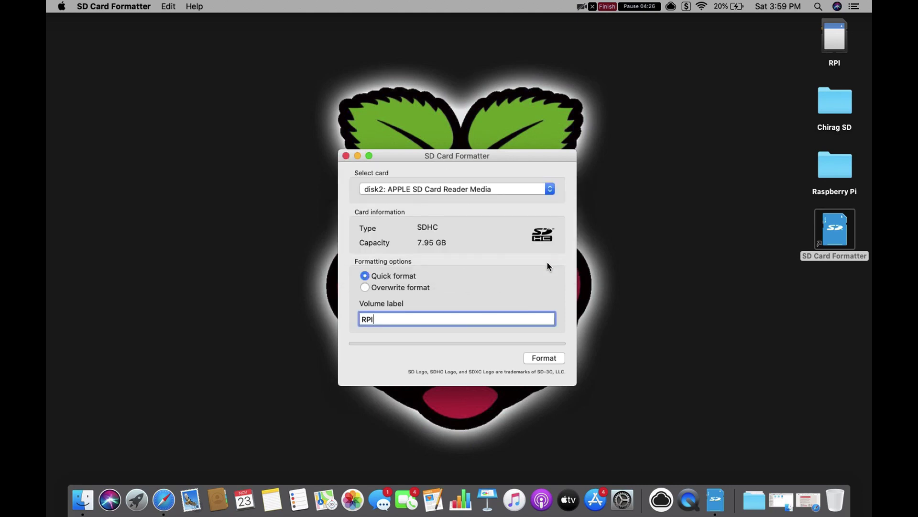
click(346, 156)
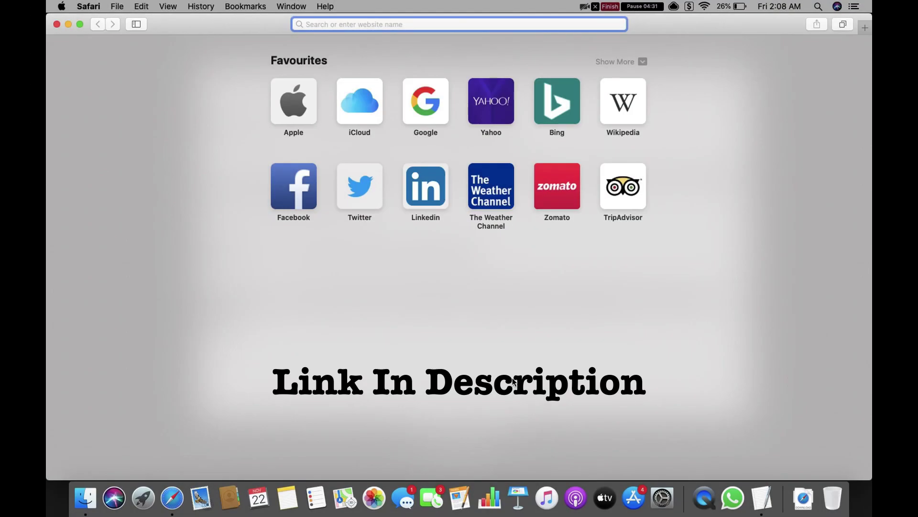
Step: Go to Raspberrypi.org in Safari and open the NOOBS page from the site's downloads
text(Raspberrypi.org)
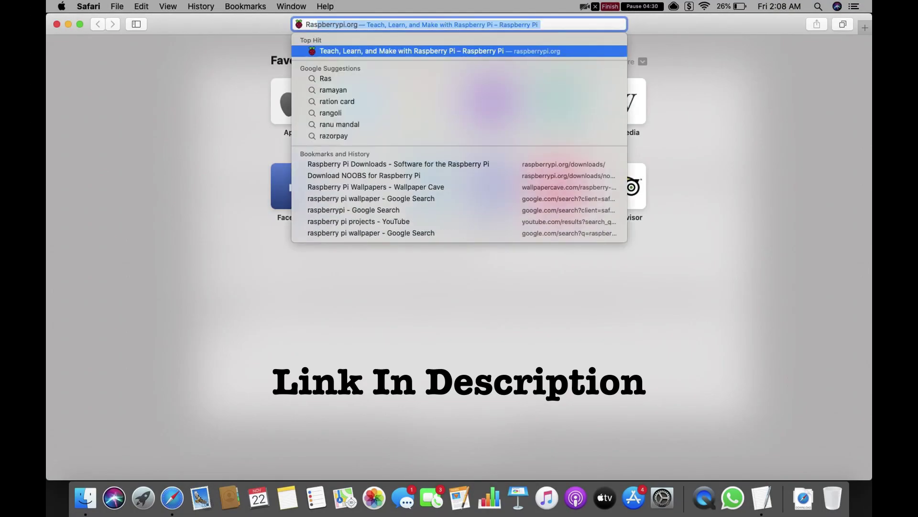
key(Return)
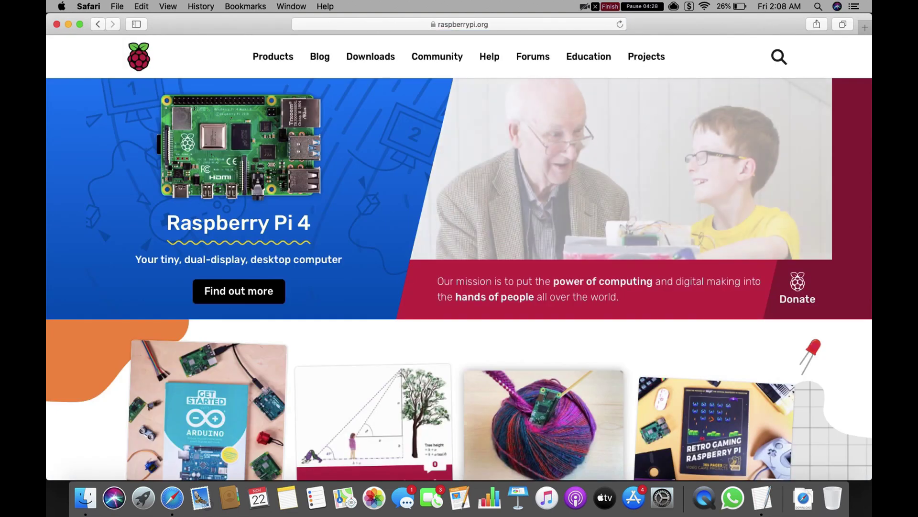
click(370, 57)
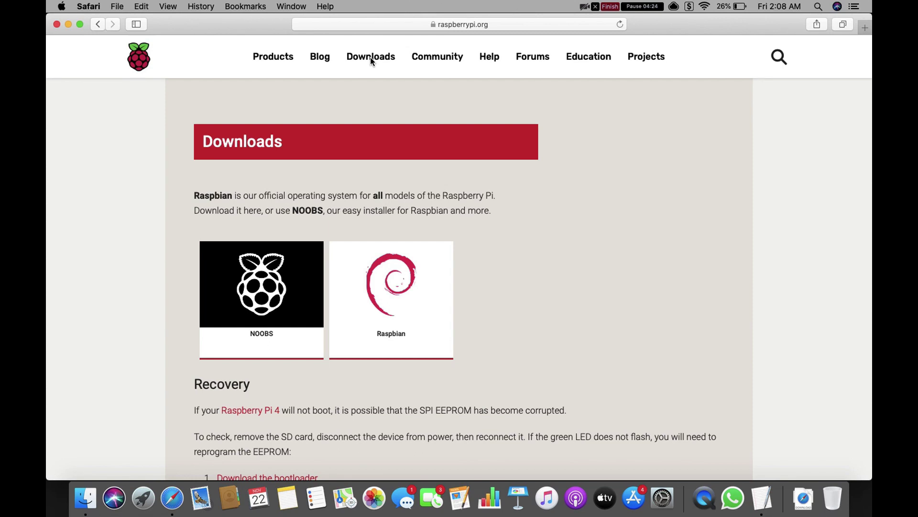
click(262, 302)
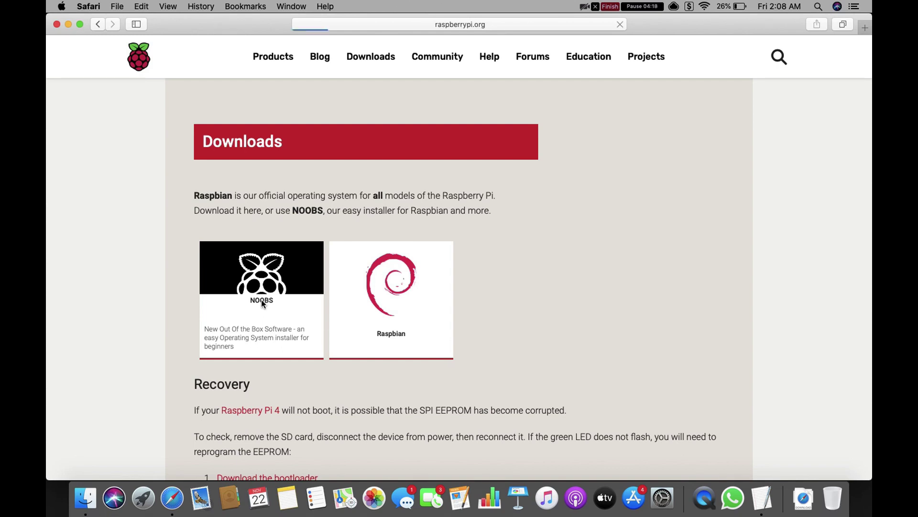
Step: Download the full NOOBS offline and network installer, version 3.2.1, as a ZIP
scroll(261, 300, down, 3)
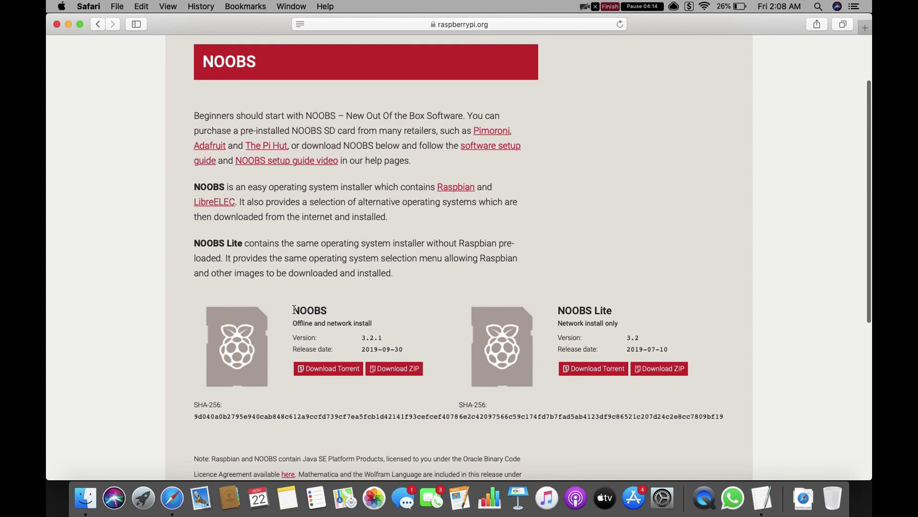
click(294, 310)
drag(294, 310, 331, 309)
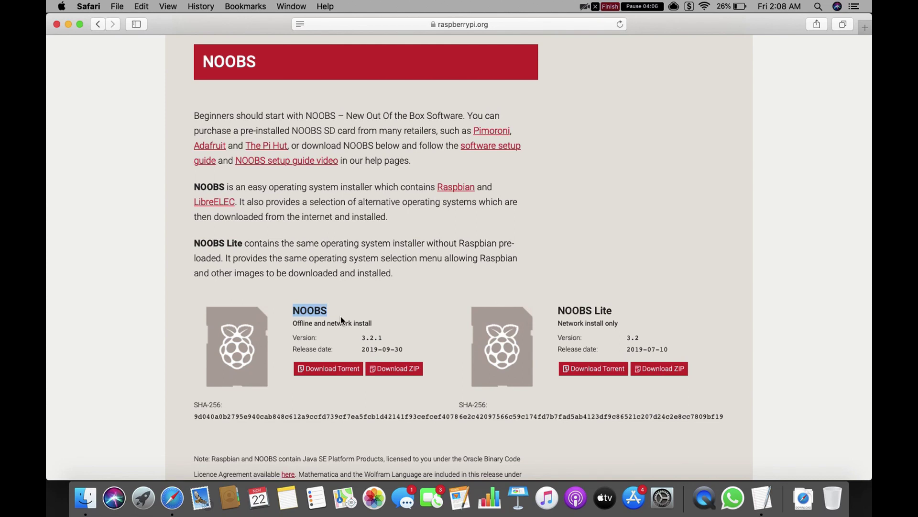
click(399, 368)
Step: Open the downloaded NOOBS_v3_2_1 folder from the browser's download list
click(788, 27)
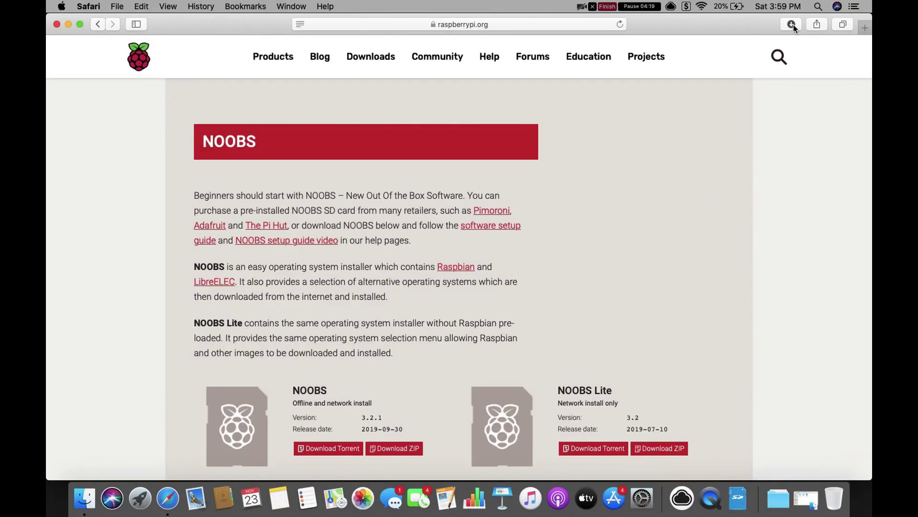
click(792, 24)
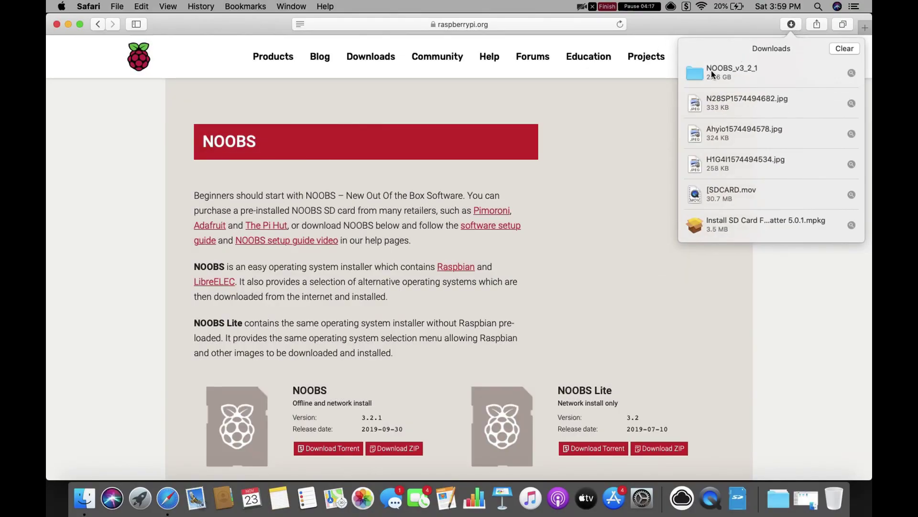
click(710, 71)
double_click(710, 70)
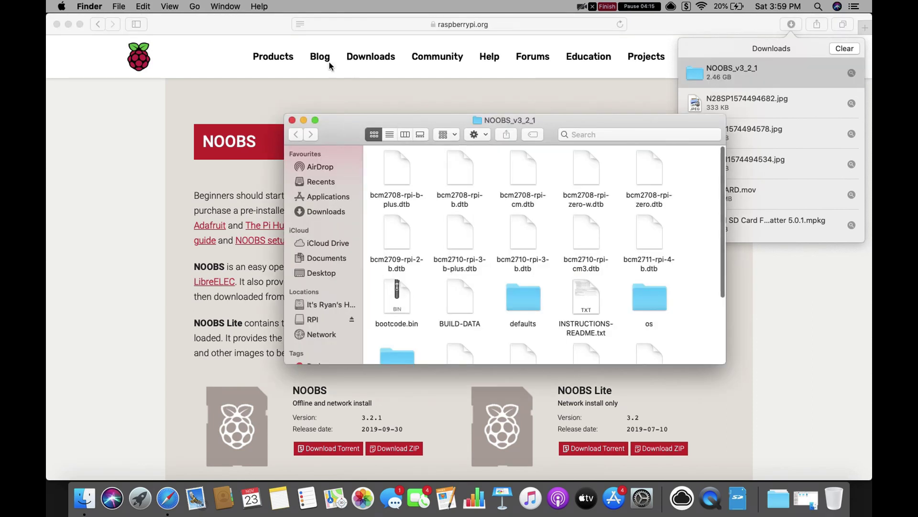
Step: Clear the browser window away and copy all files of the NOOBS_v3_2_1 folder to the RPI card
click(68, 25)
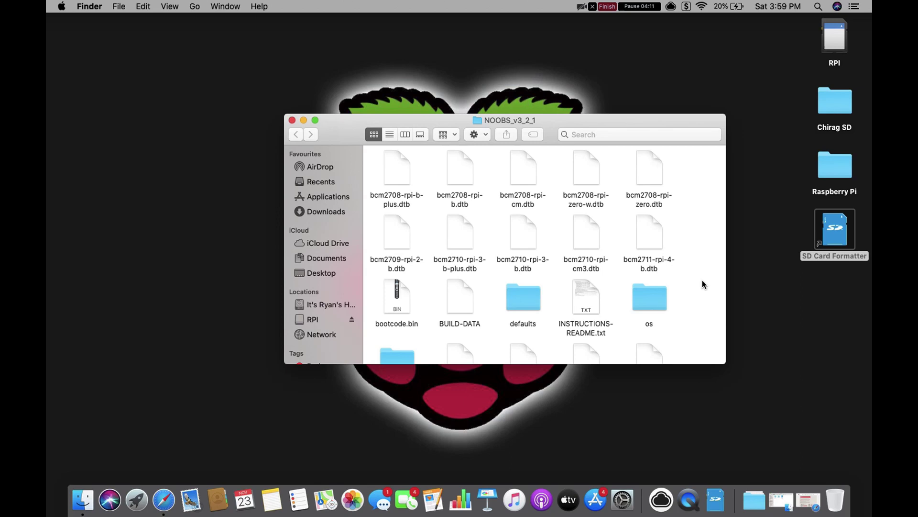
key(super+a)
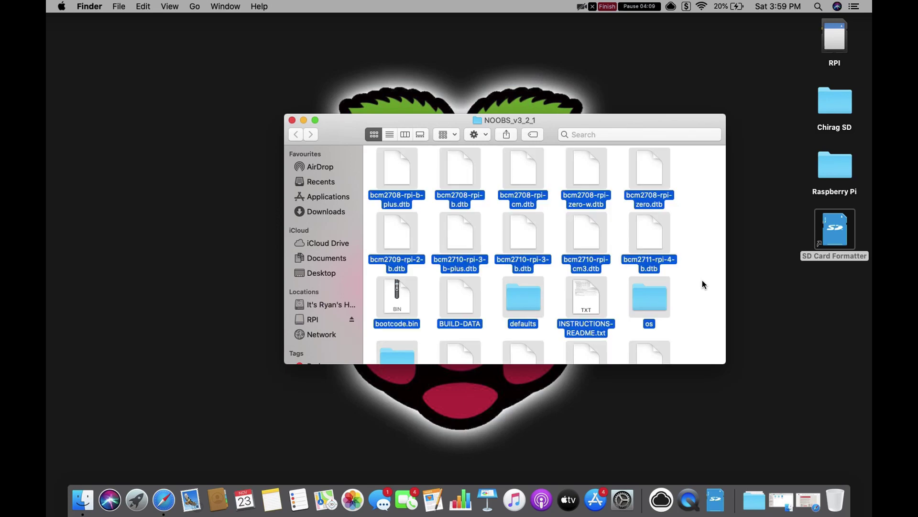
drag(646, 240, 835, 38)
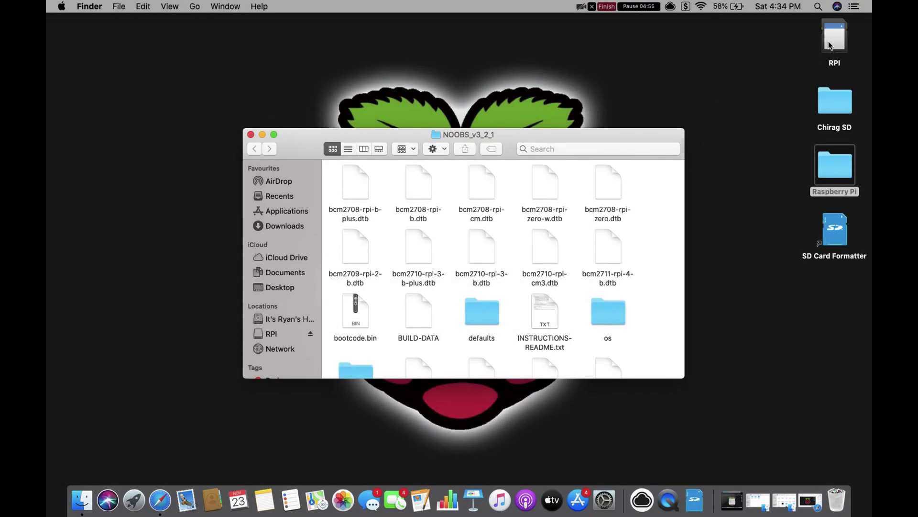
Step: Open the RPI card in a full-screen window and check the copied NOOBS files
double_click(830, 44)
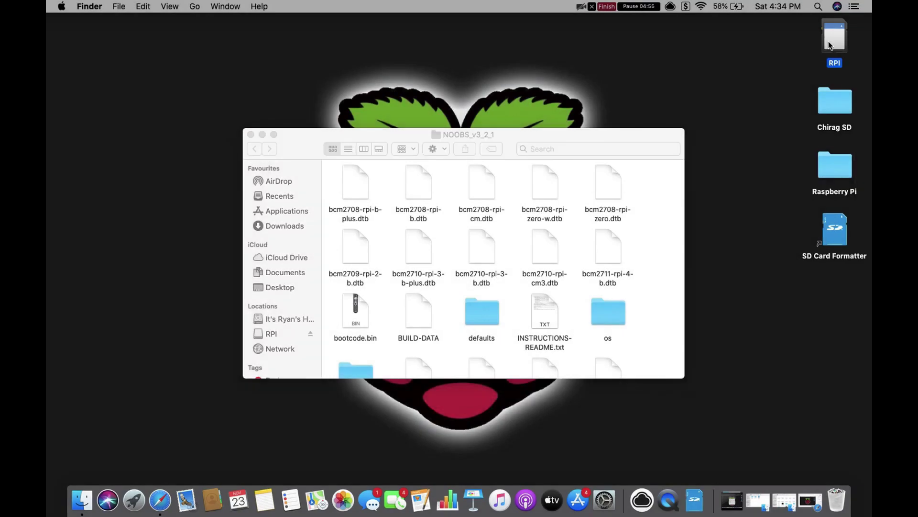
drag(611, 116, 441, 113)
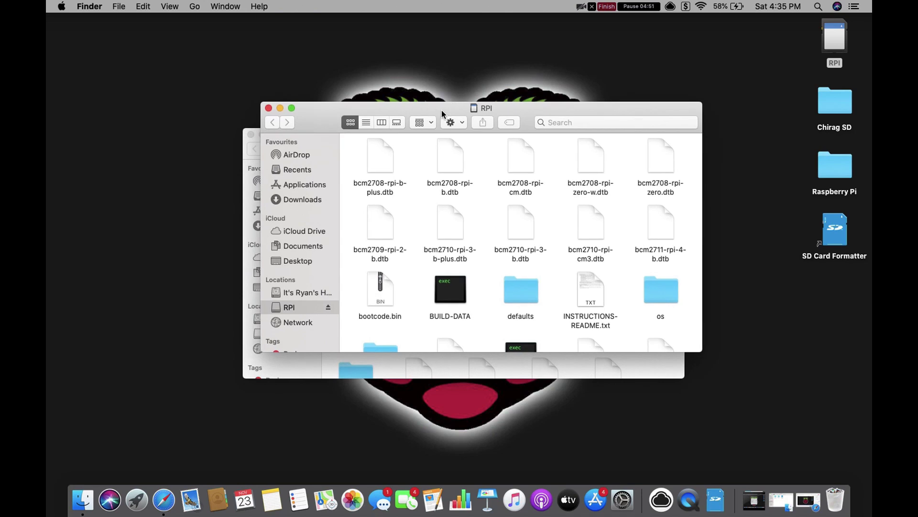
click(292, 109)
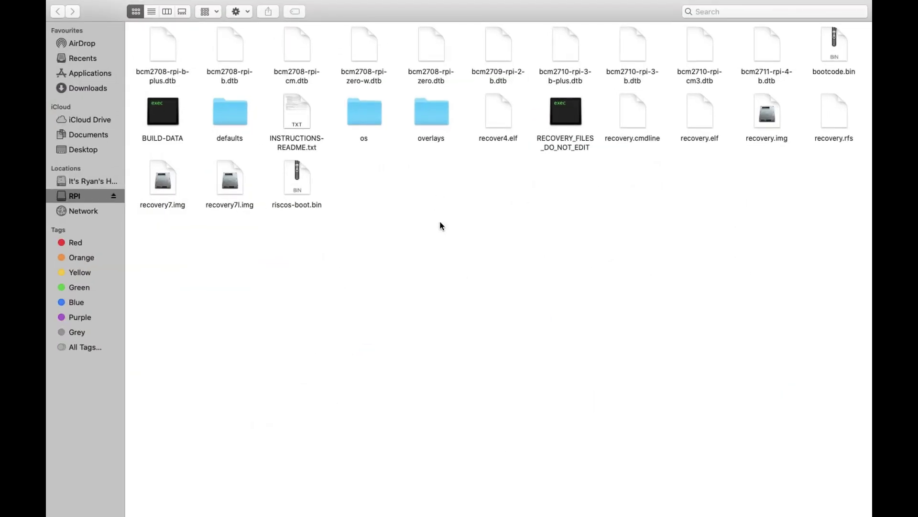